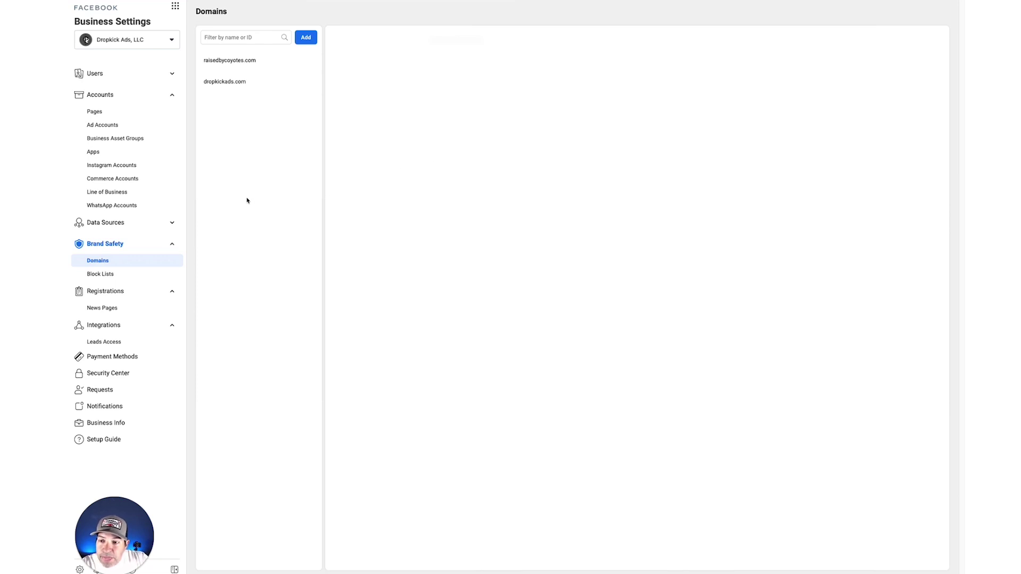
{"action": "mouse_move", "coordinate": [80, 570]}
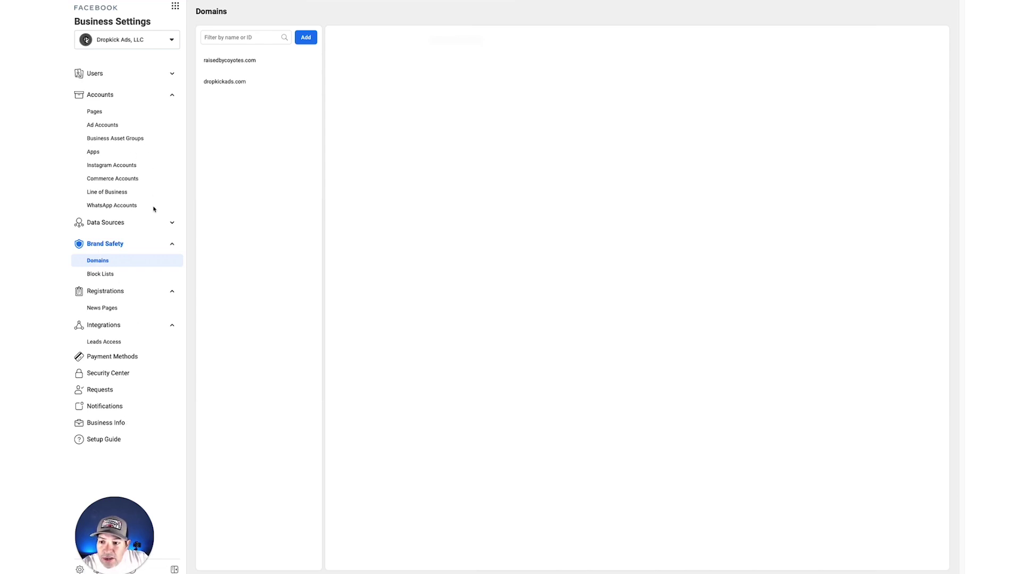
{"action": "left_click", "coordinate": [172, 246]}
{"action": "left_click", "coordinate": [172, 246]}
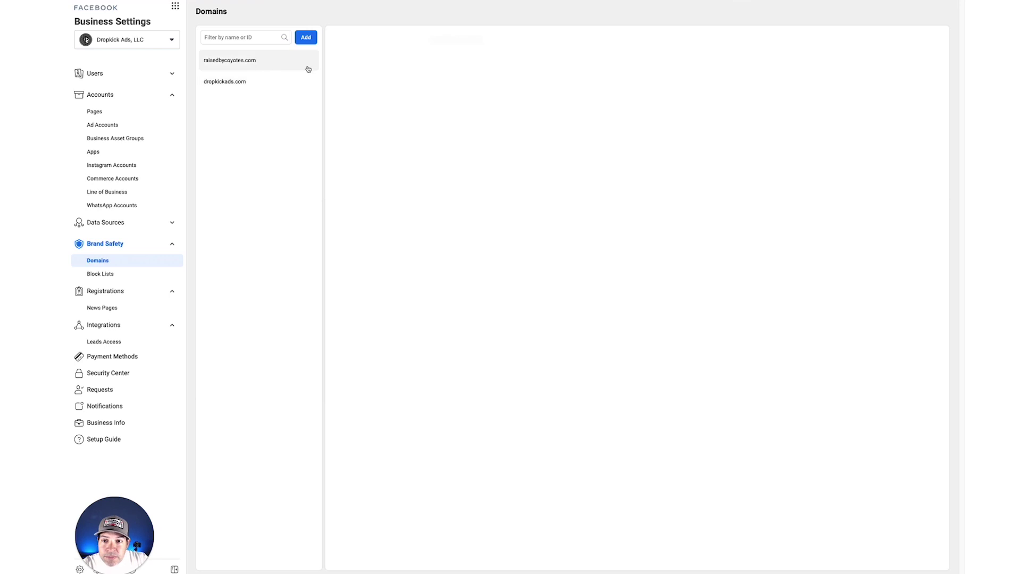
Add orlandorios.com as a new business domain to reach its DNS TXT verification steps.
{"action": "left_click", "coordinate": [306, 38]}
{"action": "left_click", "coordinate": [482, 185]}
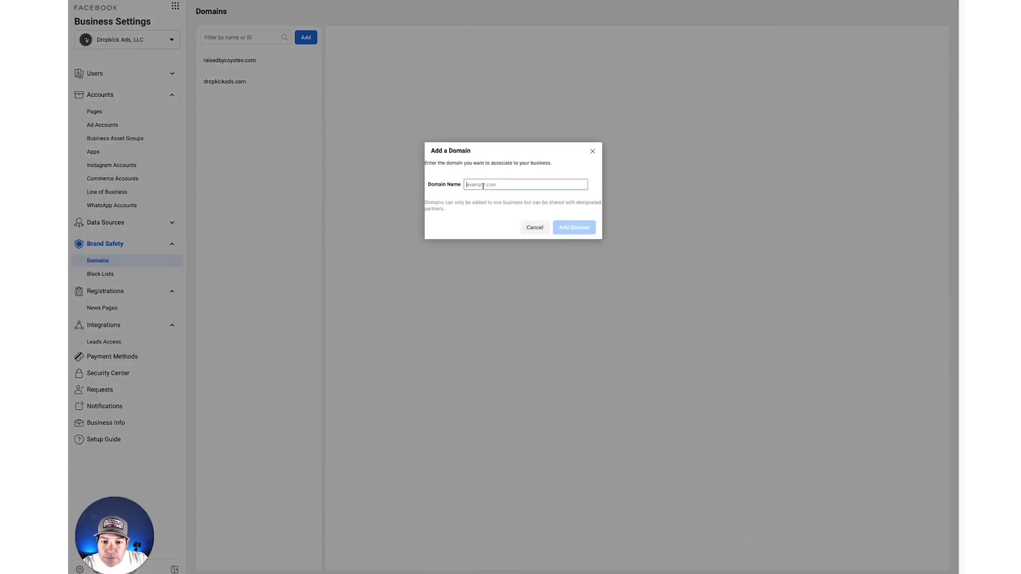
{"action": "type", "text": "or"}
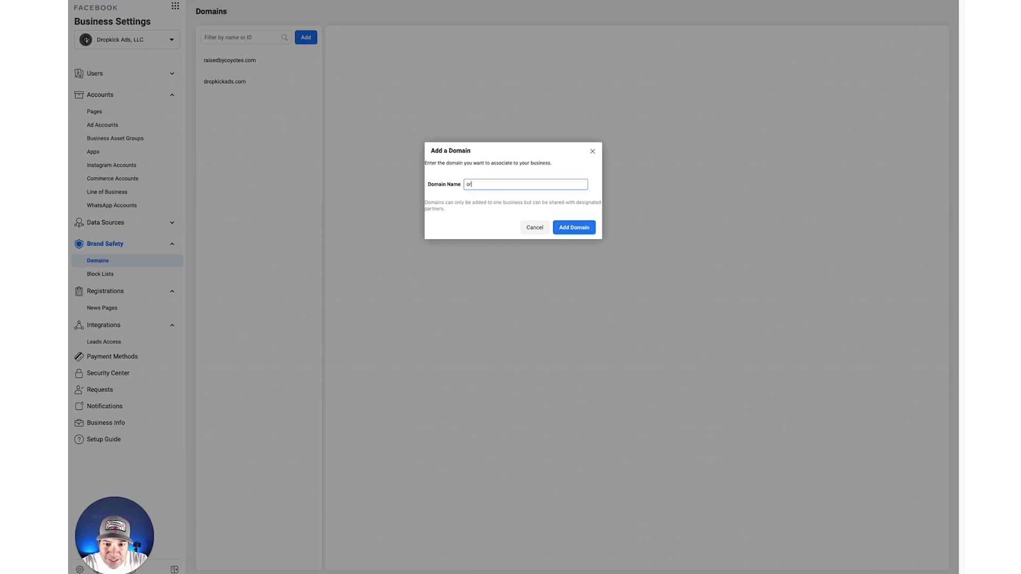
{"action": "type", "text": "landorios.com"}
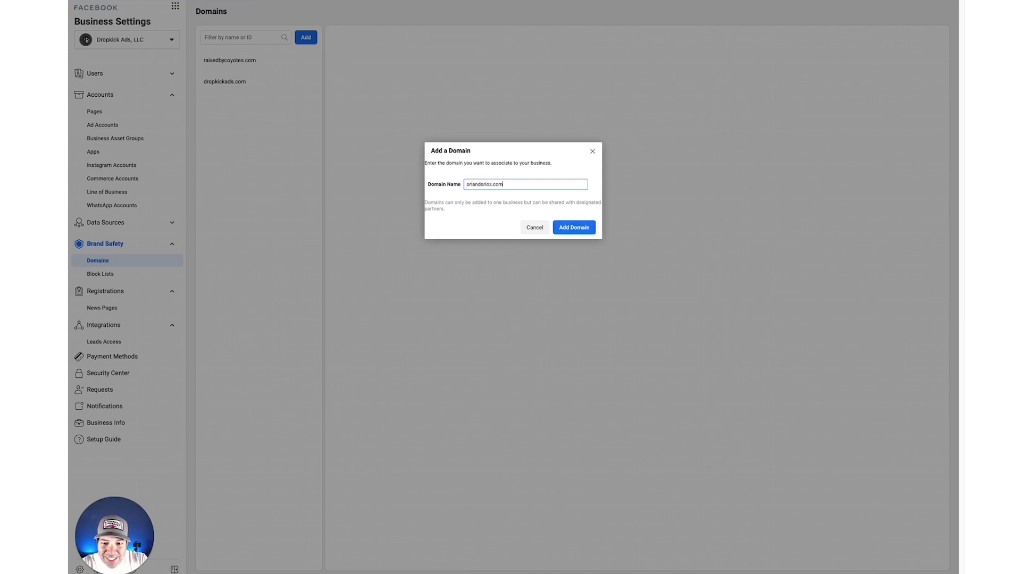
{"action": "left_click", "coordinate": [573, 228]}
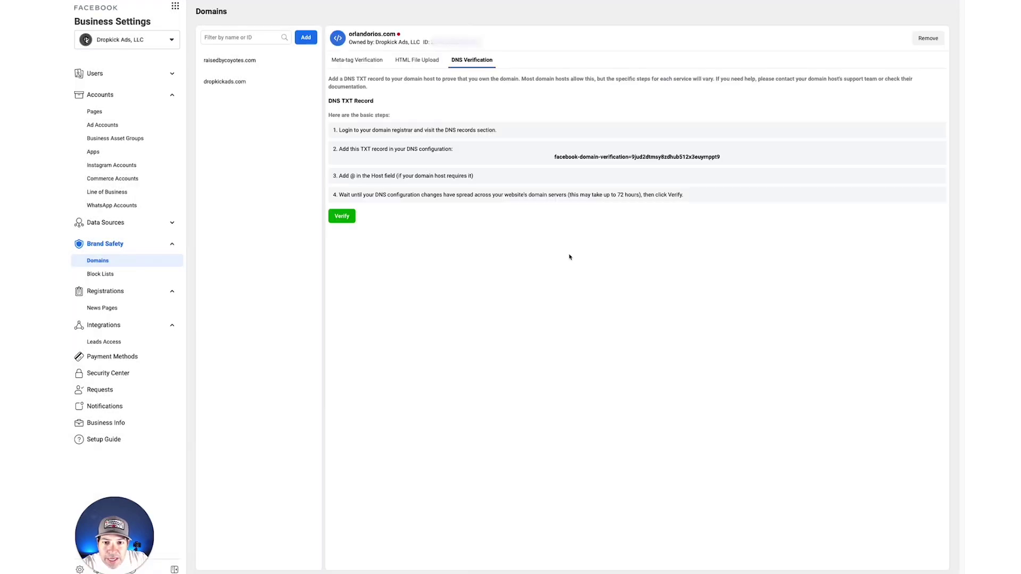
Confirm orlandorios.com shows as unverified and display its meta-tag for the homepage head section.
{"action": "mouse_move", "coordinate": [400, 39]}
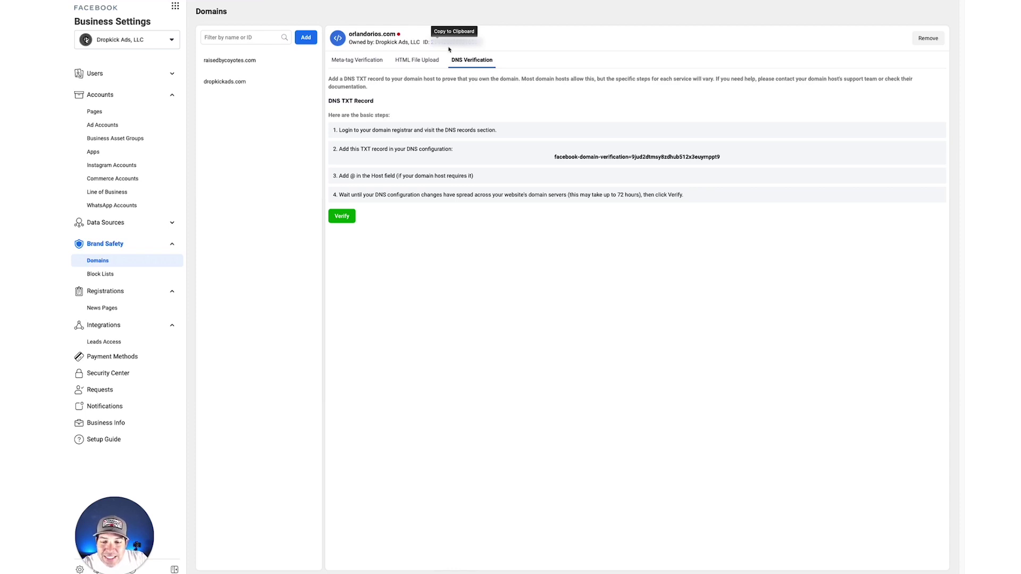
{"action": "left_click", "coordinate": [364, 66]}
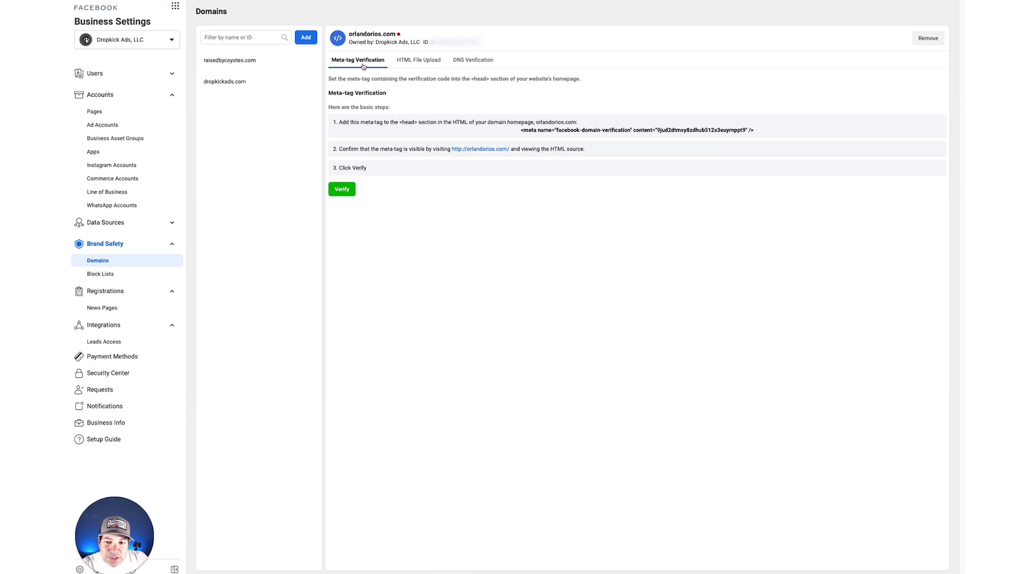
{"action": "left_click", "coordinate": [526, 132]}
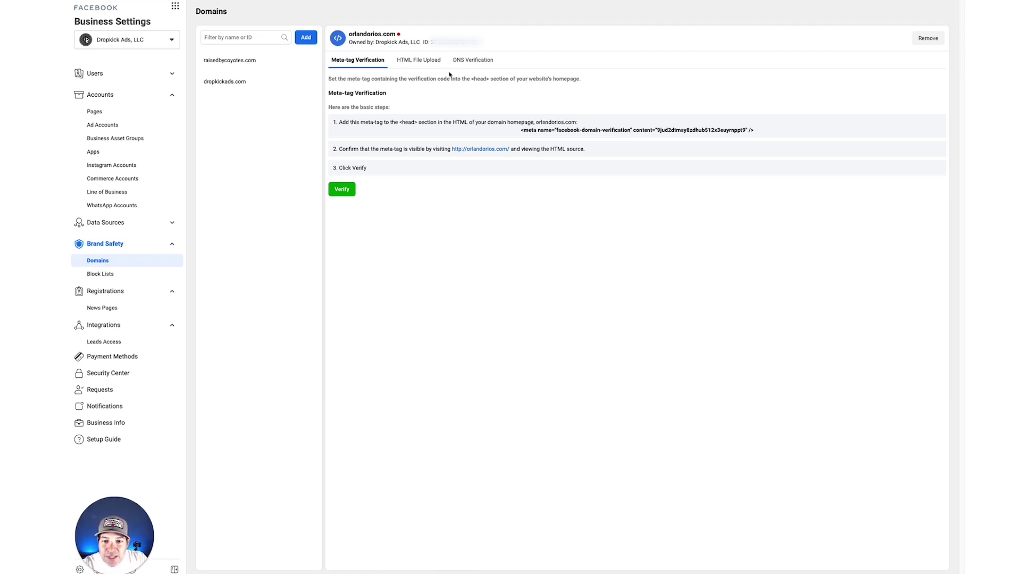
Compare the HTML file upload, DNS TXT record and meta-tag verification methods for orlandorios.com.
{"action": "left_click", "coordinate": [435, 63]}
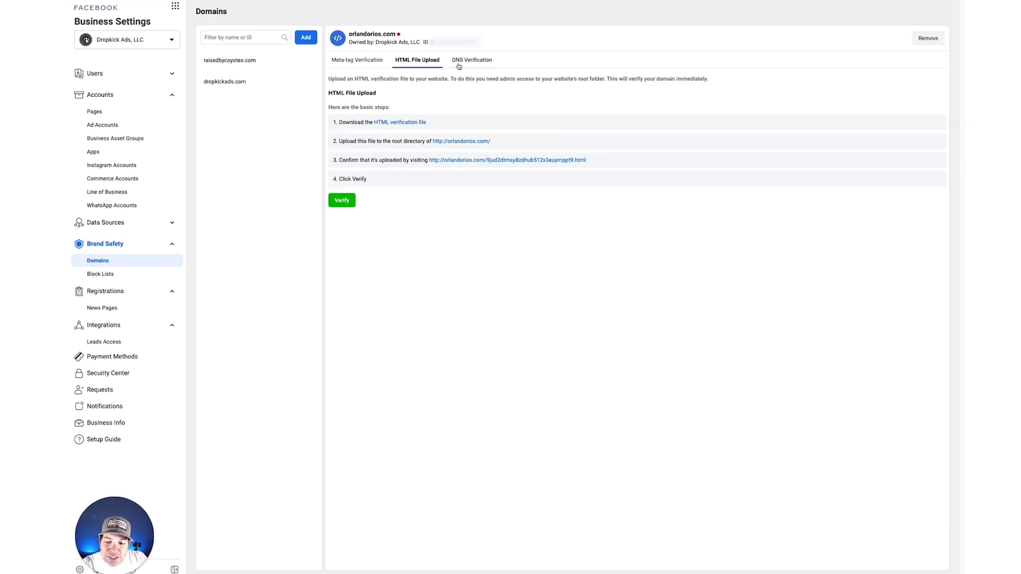
{"action": "left_click", "coordinate": [459, 64]}
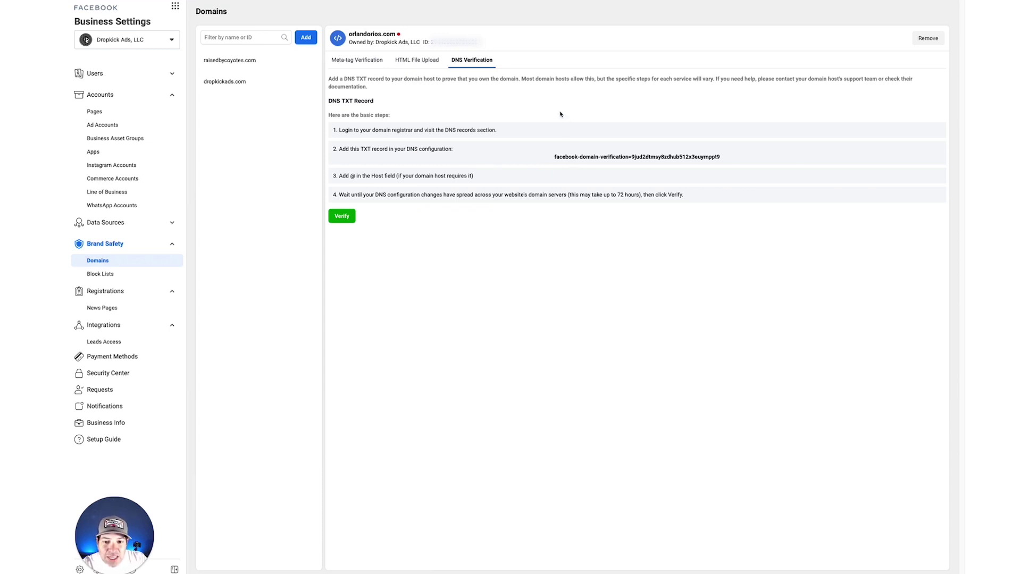
{"action": "left_click", "coordinate": [366, 63]}
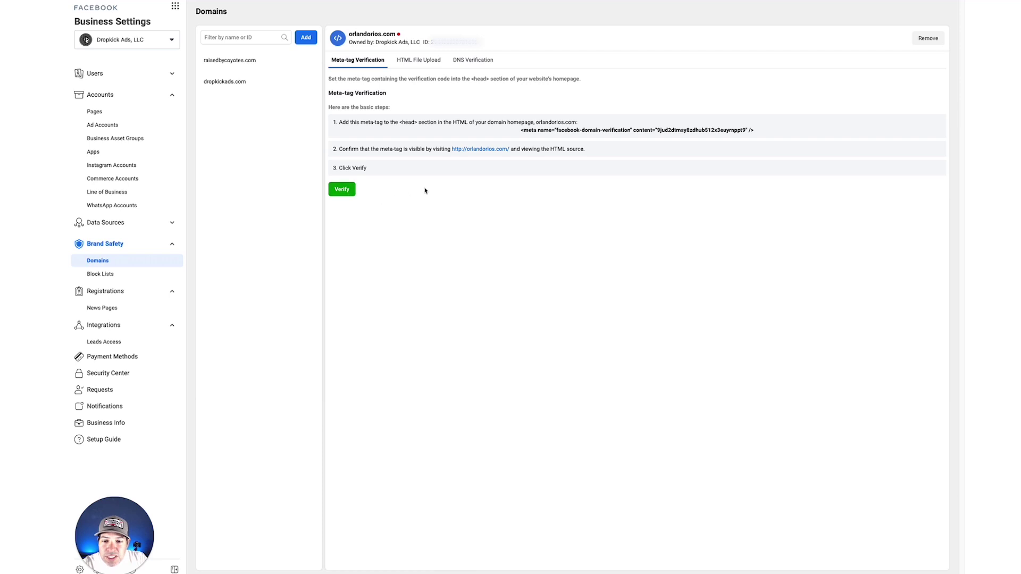
{"action": "mouse_move", "coordinate": [399, 37]}
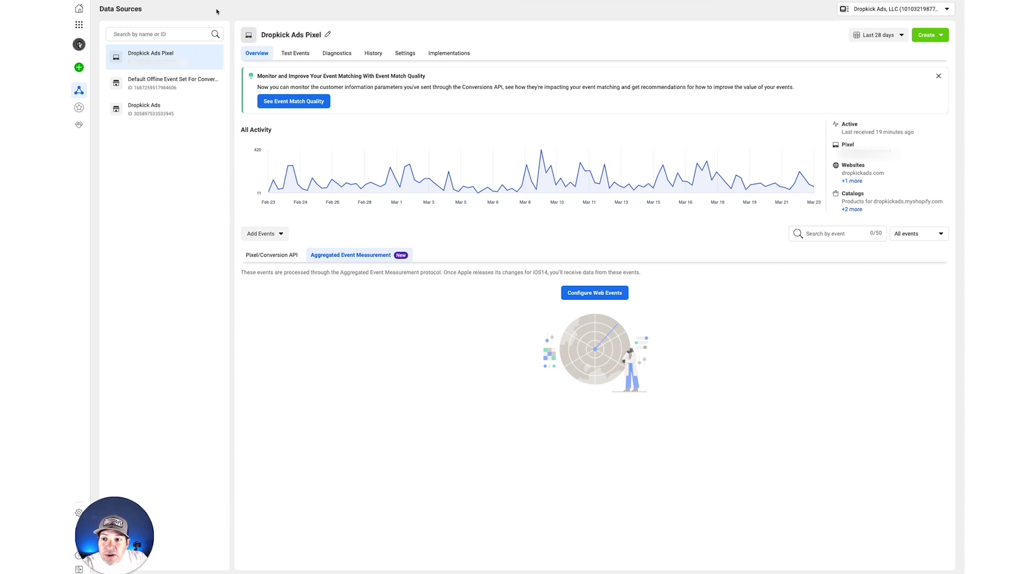
{"action": "left_click", "coordinate": [78, 25]}
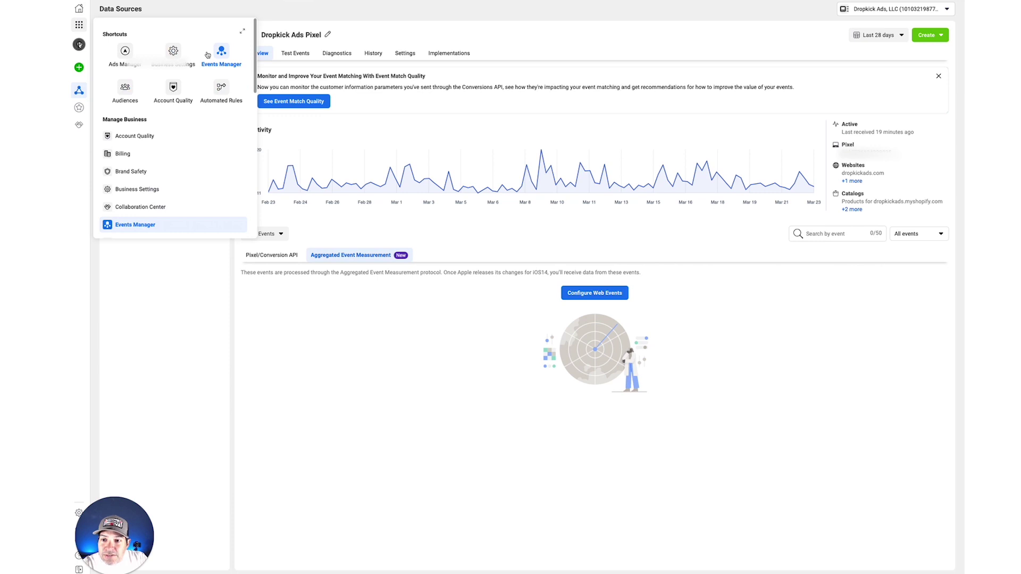
{"action": "left_click", "coordinate": [388, 16]}
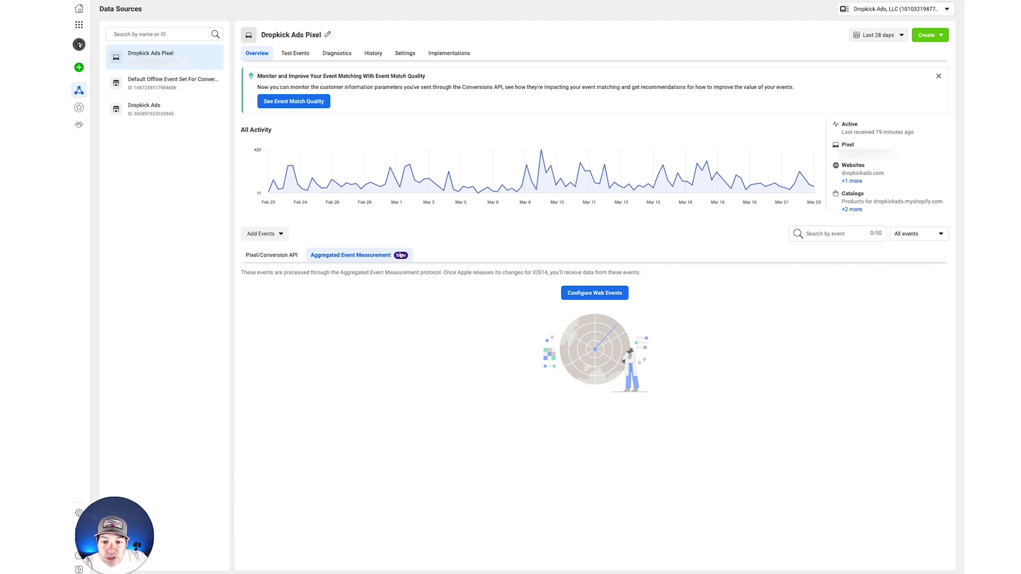
List the configured domains: raisedbycoyotes.com with 0 assigned events and dropkickads.com with 8.
{"action": "left_click", "coordinate": [590, 297]}
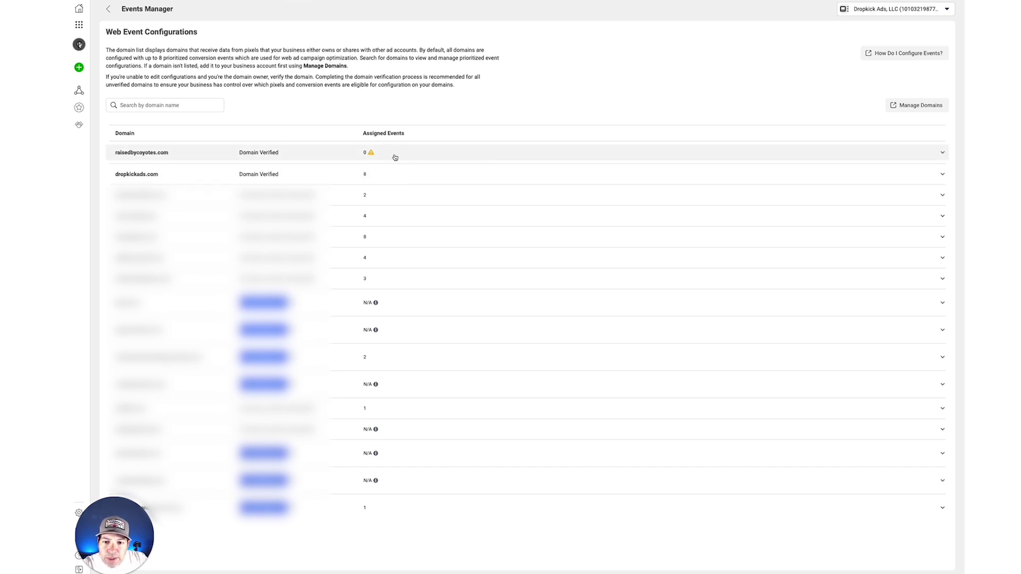
{"action": "mouse_move", "coordinate": [371, 155]}
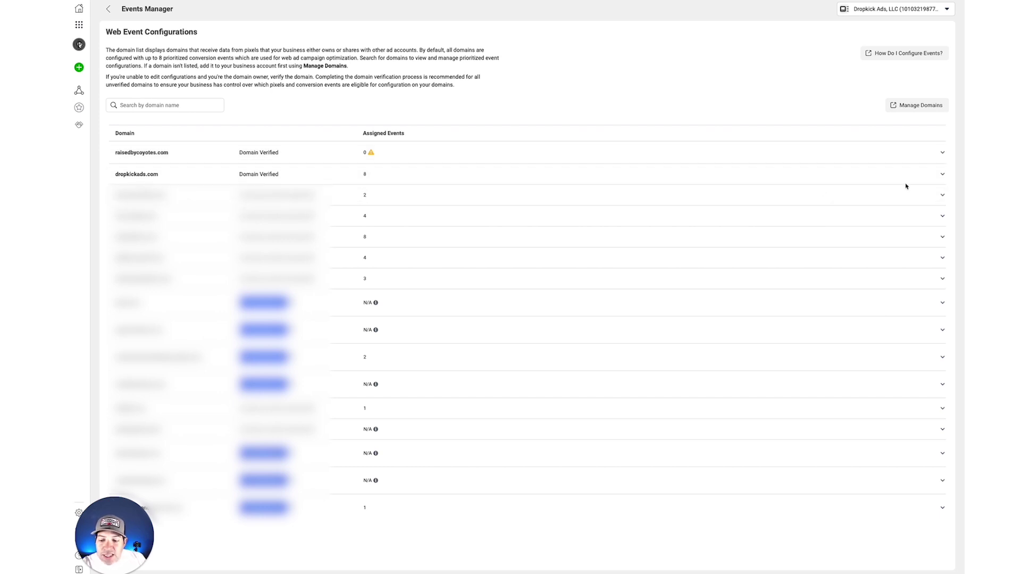
Expand dropkickads.com and confirm editing its events in the 'Edit these events?' dialog.
{"action": "left_click", "coordinate": [937, 174]}
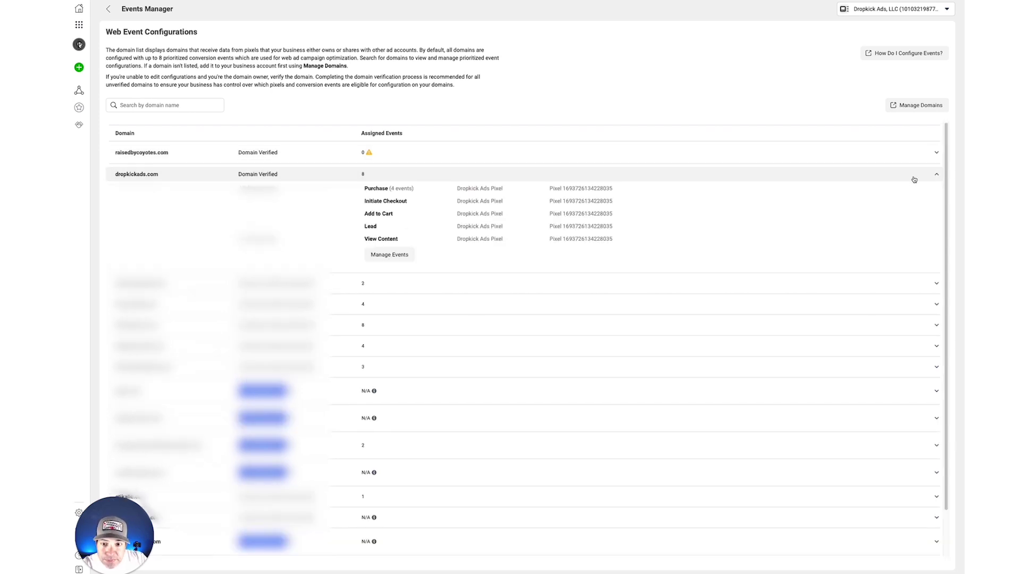
{"action": "left_click", "coordinate": [397, 257]}
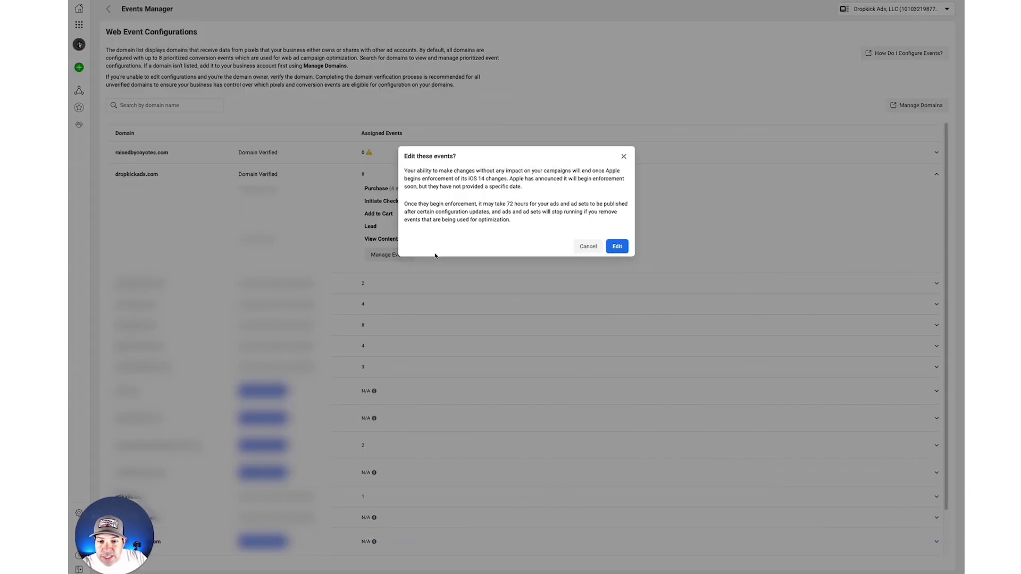
{"action": "left_click", "coordinate": [618, 249]}
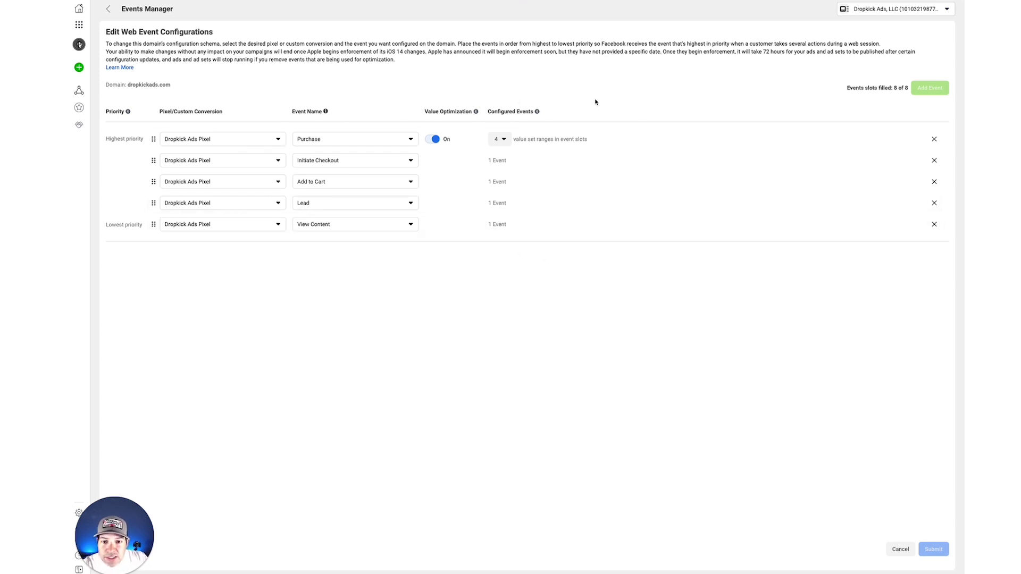
{"action": "mouse_move", "coordinate": [915, 94]}
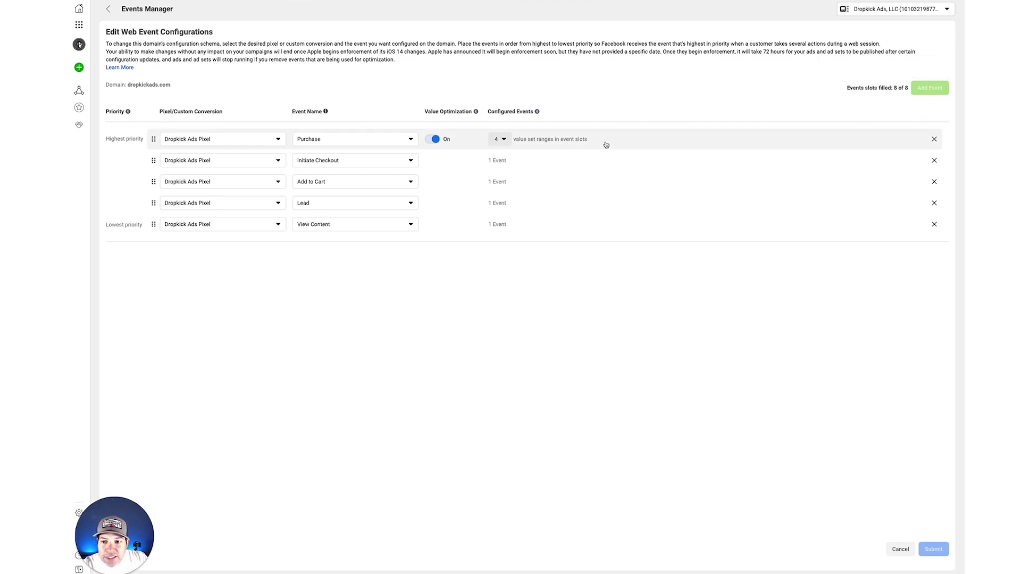
Browse the Event Name options for the lowest-priority slot without changing any event.
{"action": "left_click", "coordinate": [412, 228]}
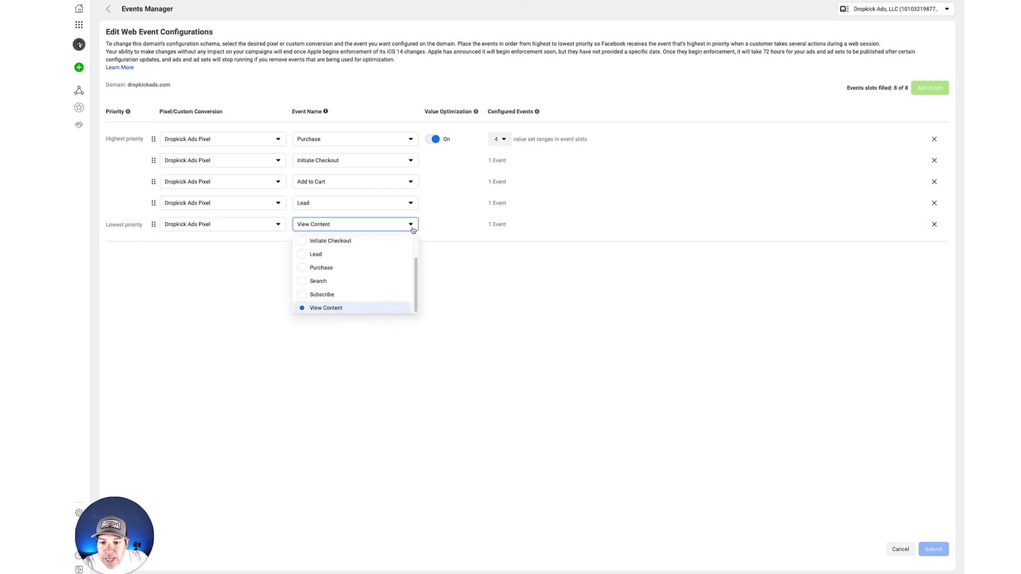
{"action": "scroll", "coordinate": [378, 264], "scroll_direction": "up", "scroll_amount": 3}
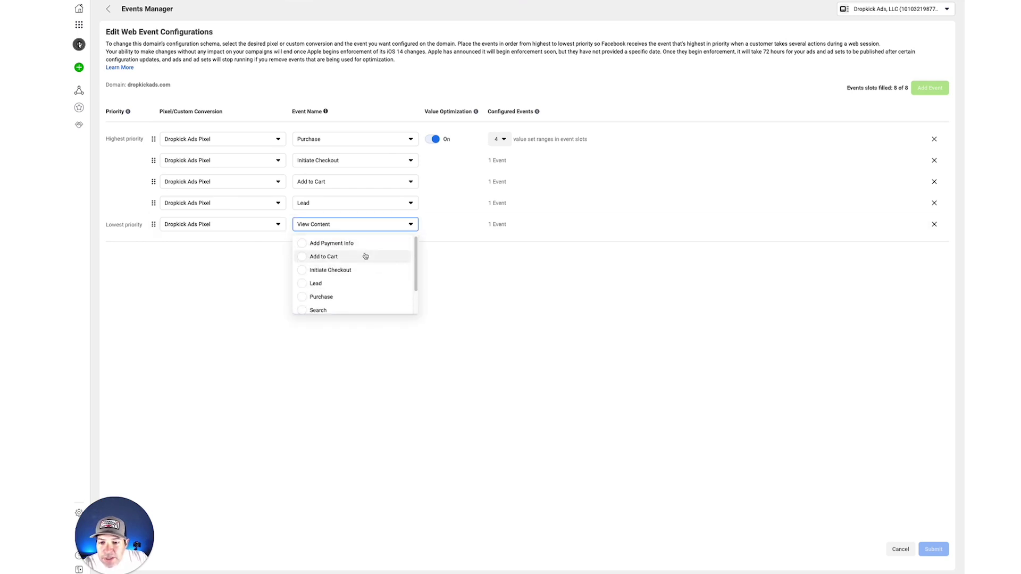
{"action": "scroll", "coordinate": [365, 269], "scroll_direction": "down", "scroll_amount": 2}
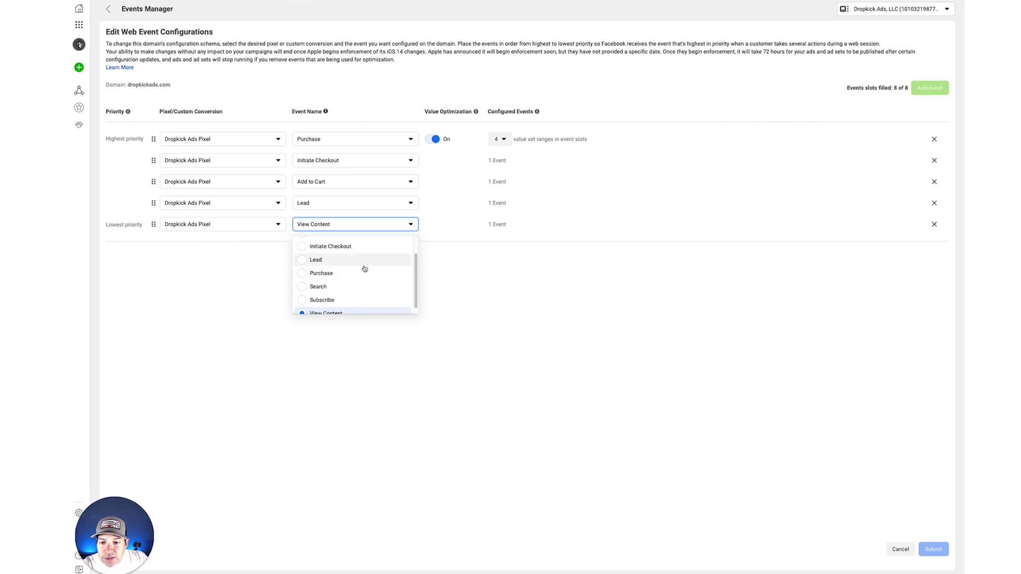
{"action": "scroll", "coordinate": [364, 271], "scroll_direction": "down", "scroll_amount": 1}
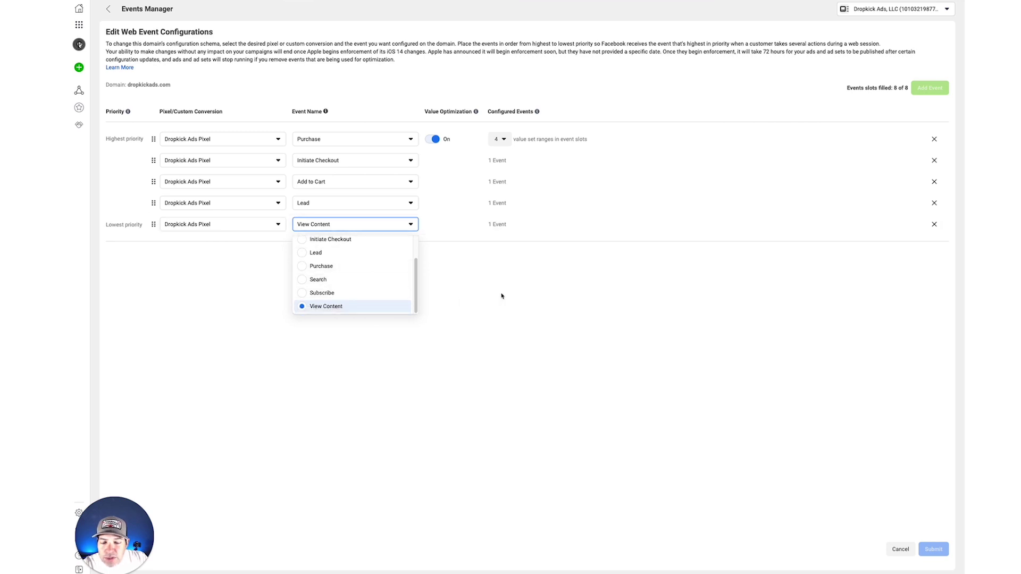
{"action": "left_click", "coordinate": [551, 291]}
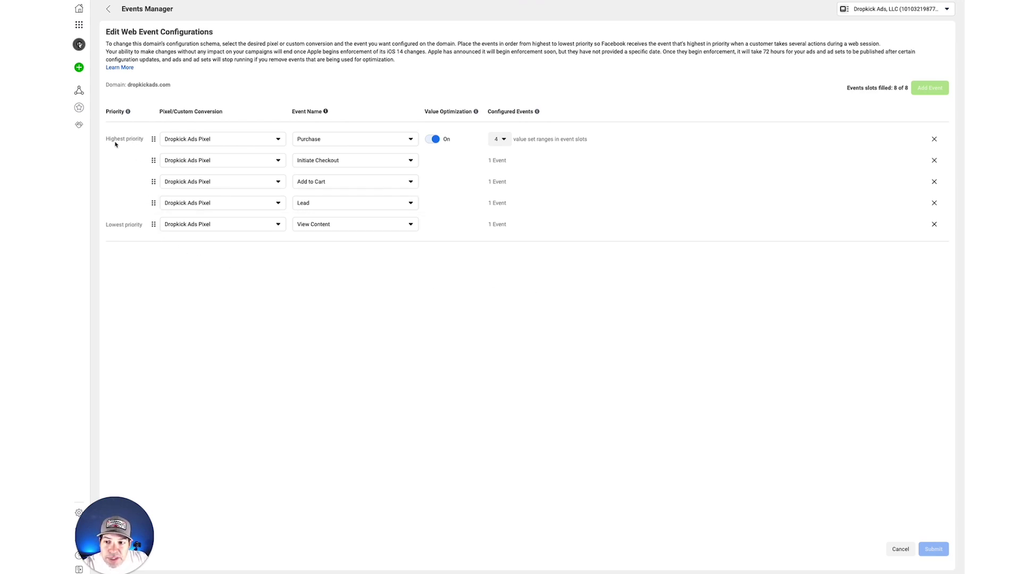
{"action": "left_click_drag", "start_coordinate": [106, 139], "coordinate": [132, 139]}
{"action": "left_click_drag", "start_coordinate": [108, 226], "coordinate": [138, 226]}
{"action": "left_click", "coordinate": [175, 287]}
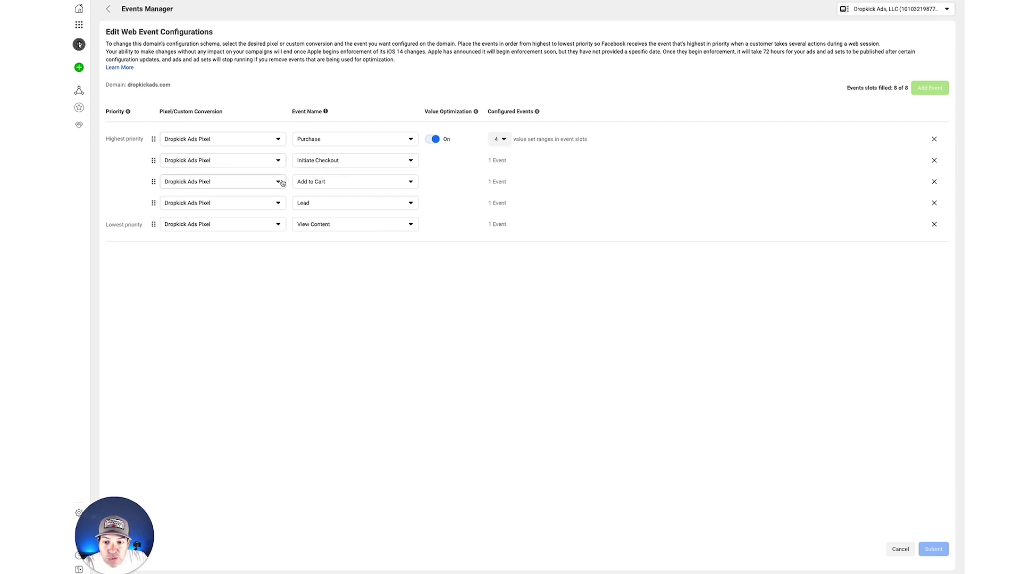
{"action": "mouse_move", "coordinate": [154, 183]}
{"action": "left_mouse_down"}
{"action": "mouse_move", "coordinate": [149, 137]}
{"action": "mouse_move", "coordinate": [151, 184]}
{"action": "left_mouse_up"}
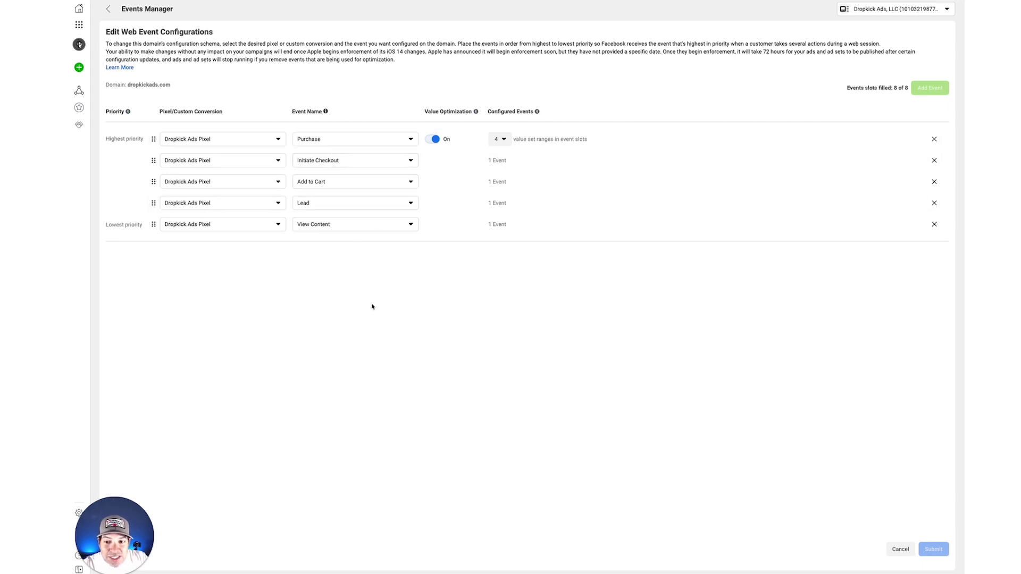
{"action": "left_click_drag", "start_coordinate": [153, 182], "coordinate": [152, 141]}
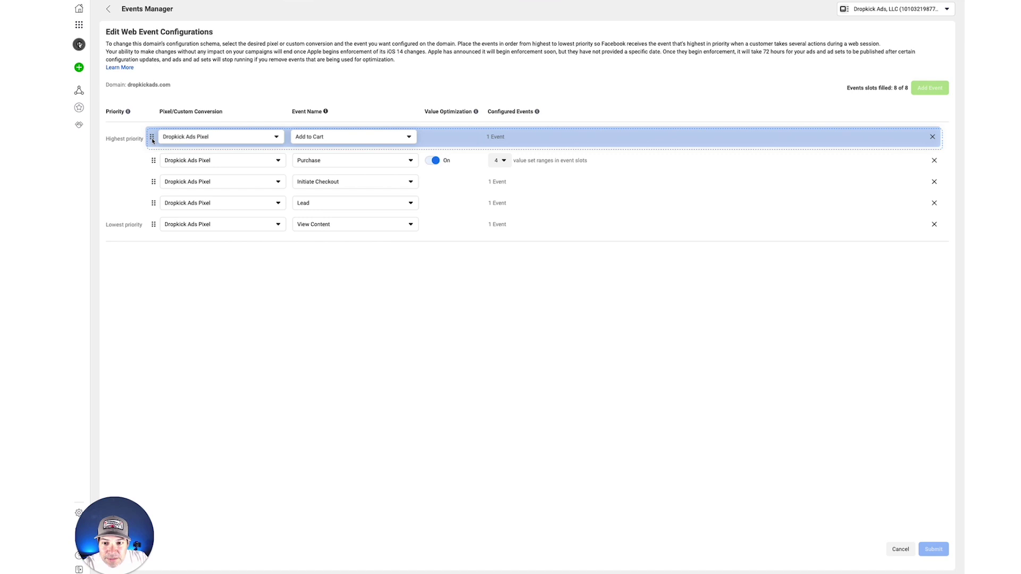
{"action": "left_click_drag", "start_coordinate": [153, 141], "coordinate": [150, 192]}
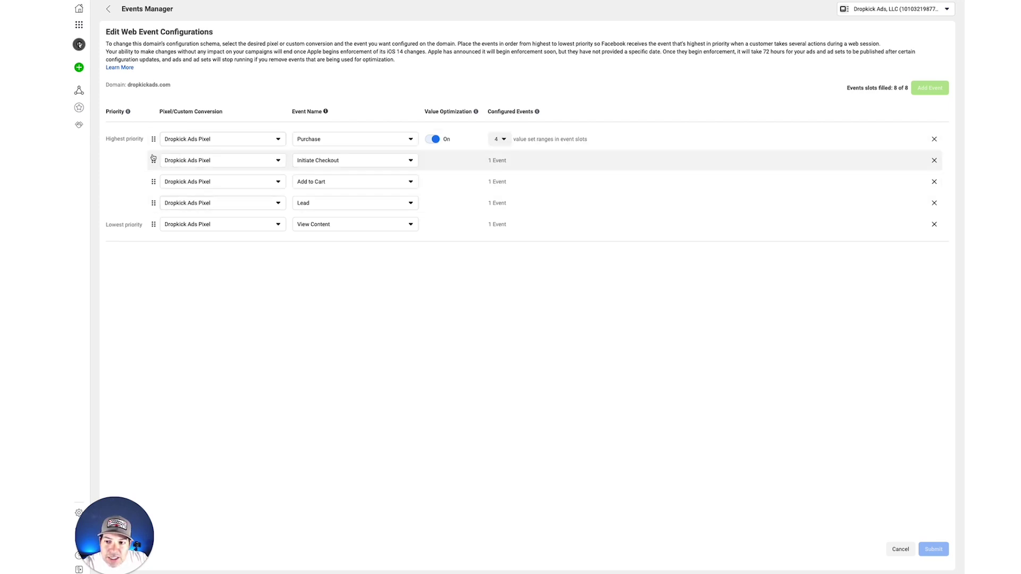
{"action": "mouse_move", "coordinate": [153, 182]}
{"action": "left_mouse_down"}
{"action": "mouse_move", "coordinate": [154, 158]}
{"action": "mouse_move", "coordinate": [155, 186]}
{"action": "left_mouse_up"}
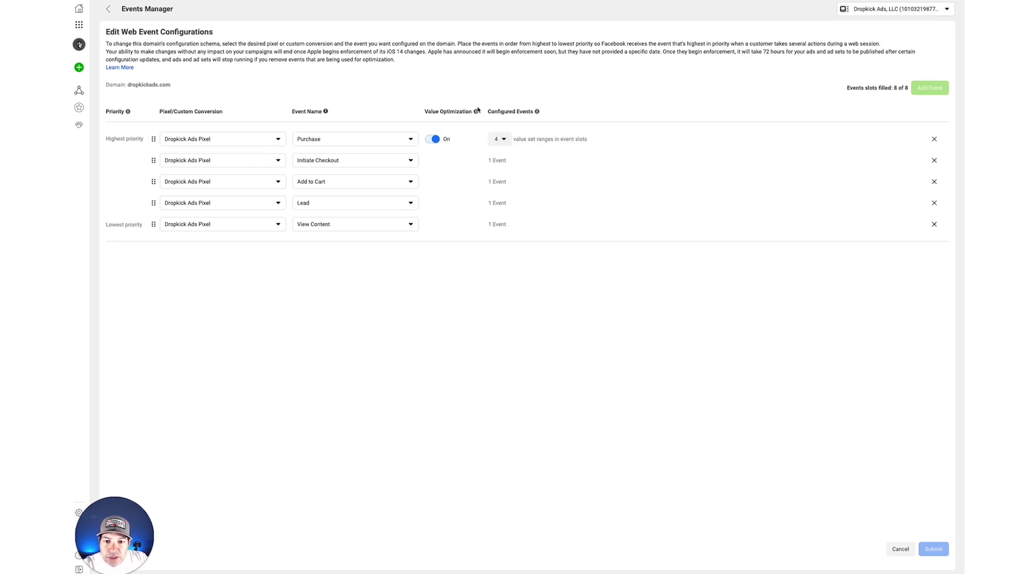
{"action": "mouse_move", "coordinate": [477, 113]}
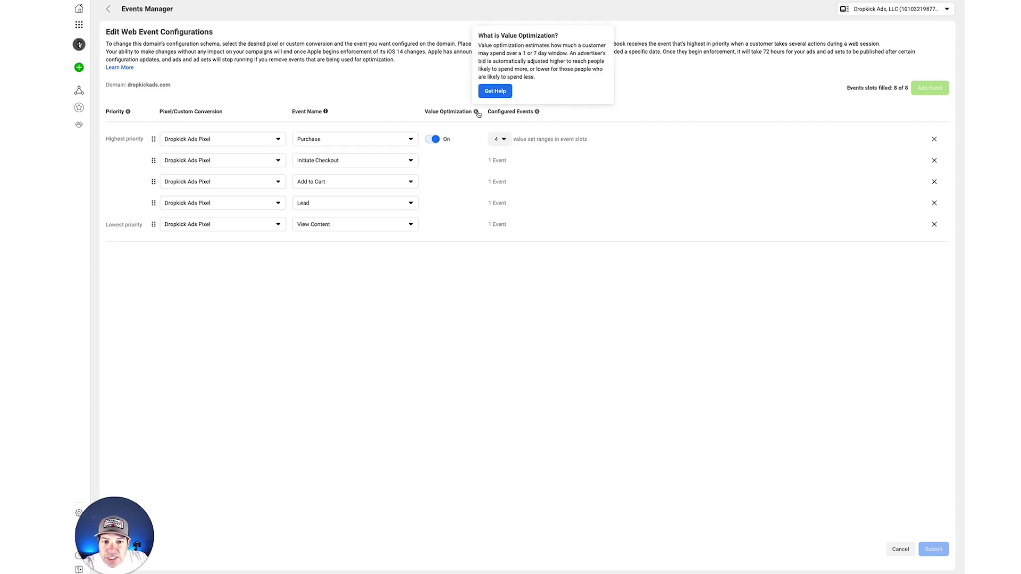